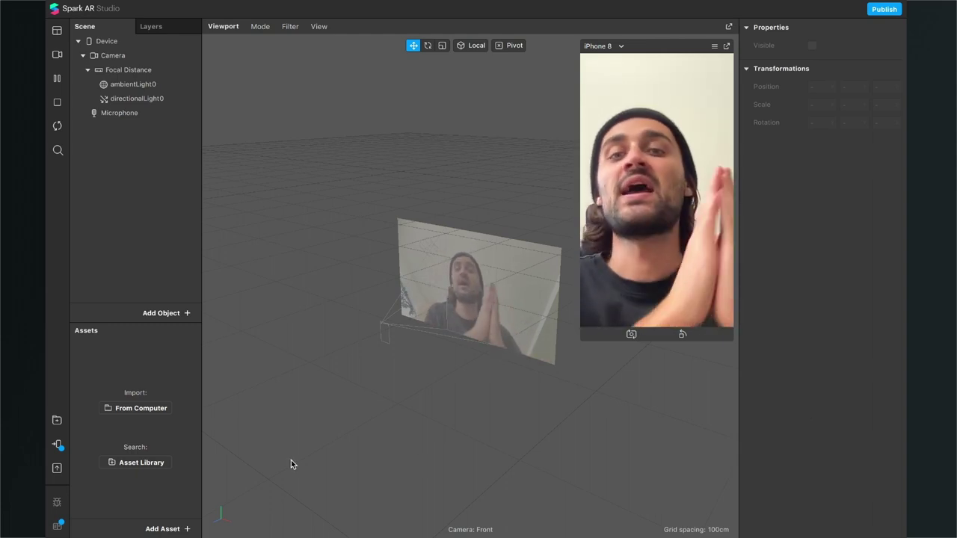
Import the free Ludwig LUT from the AR Library's Color LUTs category
click(170, 527)
mouse_move(303, 295)
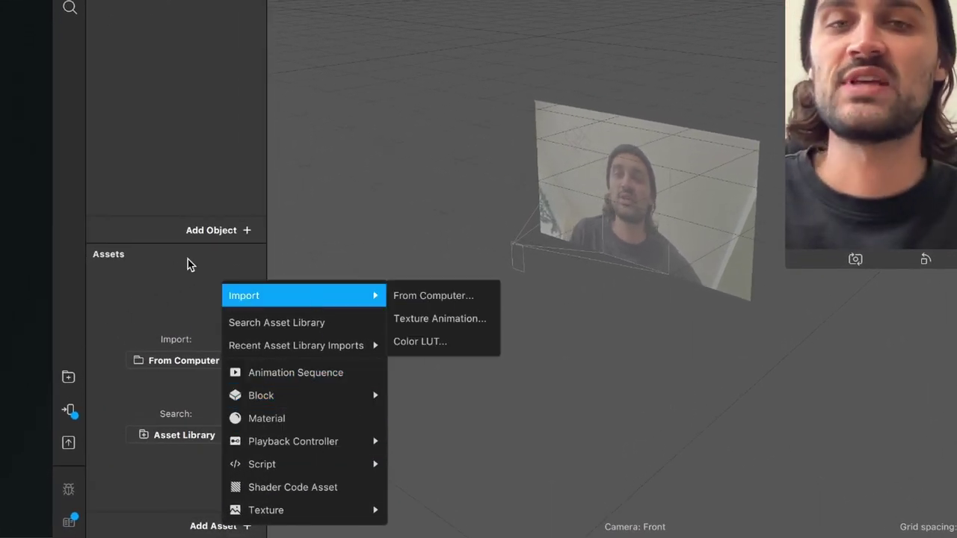
click(170, 274)
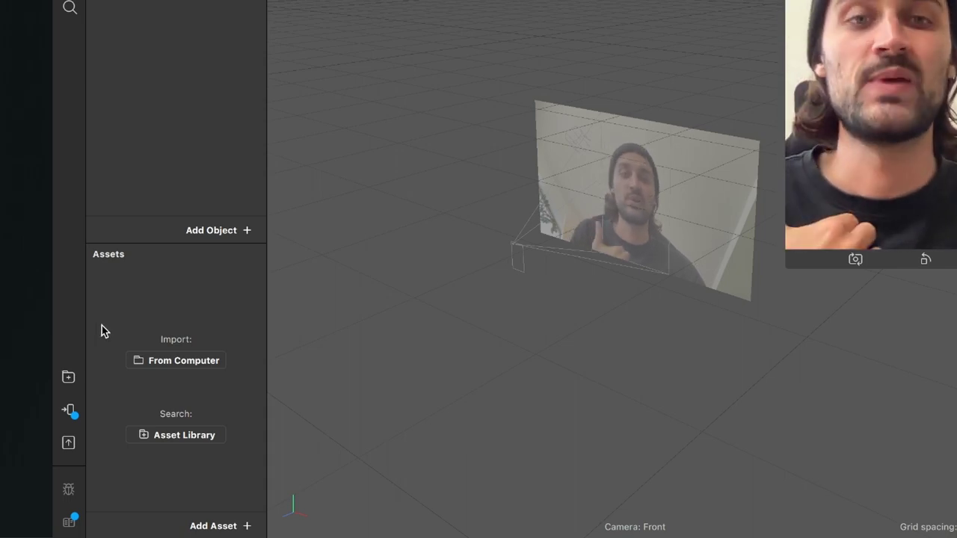
click(68, 379)
click(188, 243)
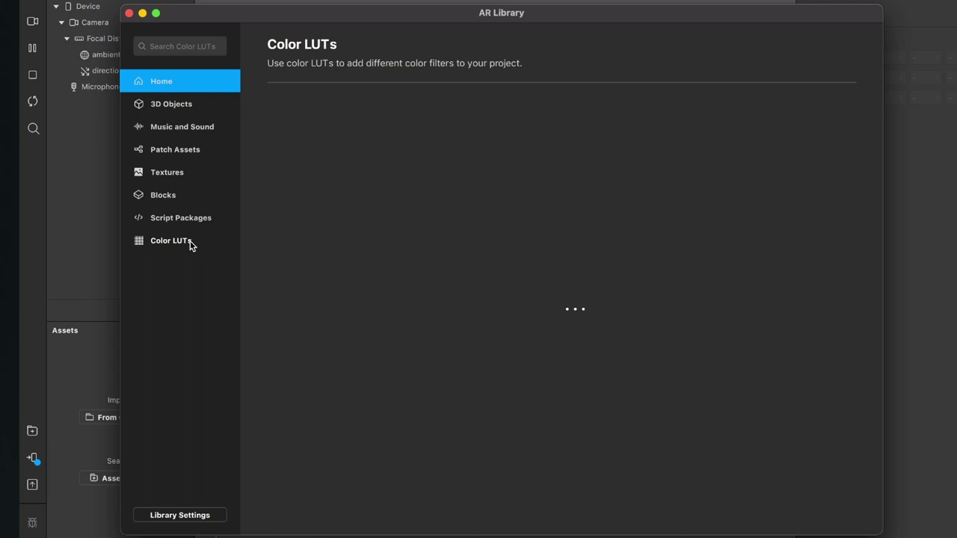
scroll(609, 255, down, 3)
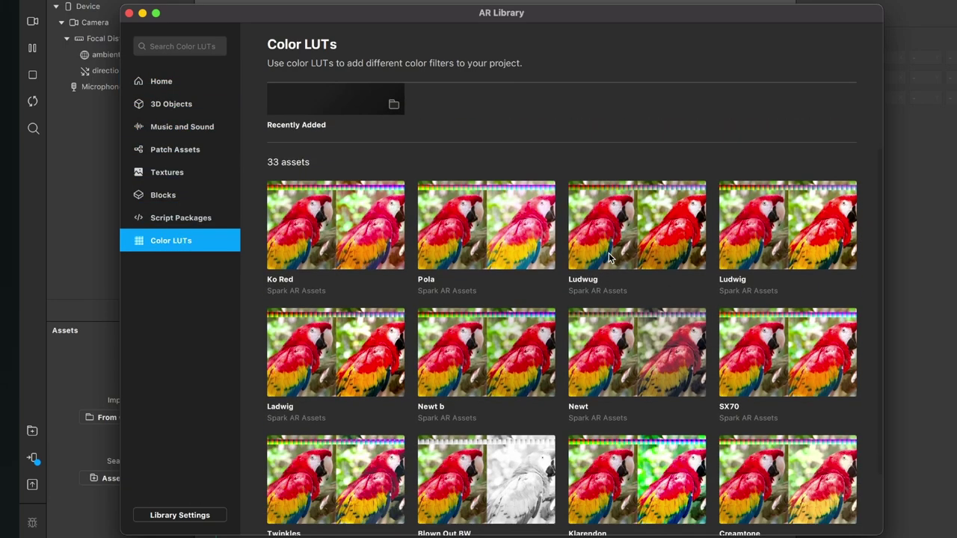
click(753, 236)
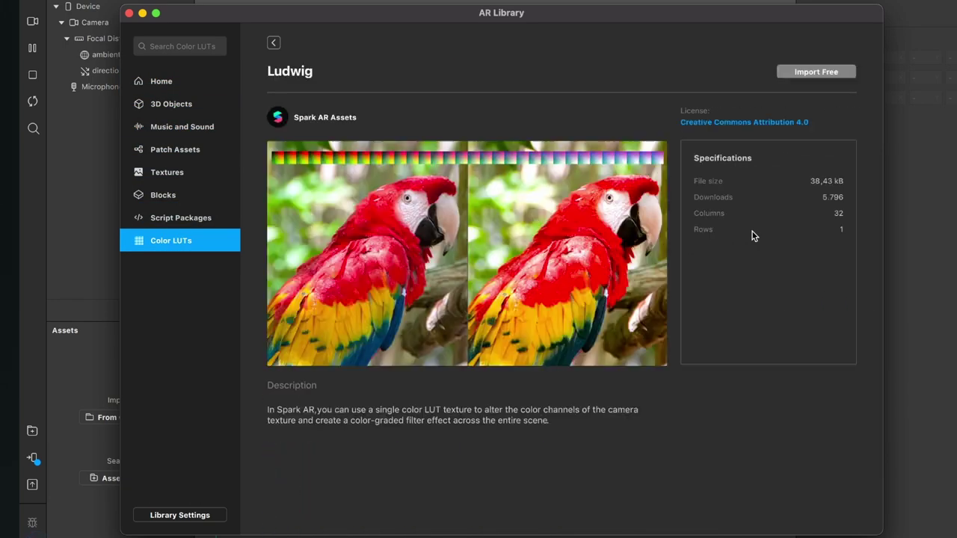
click(825, 72)
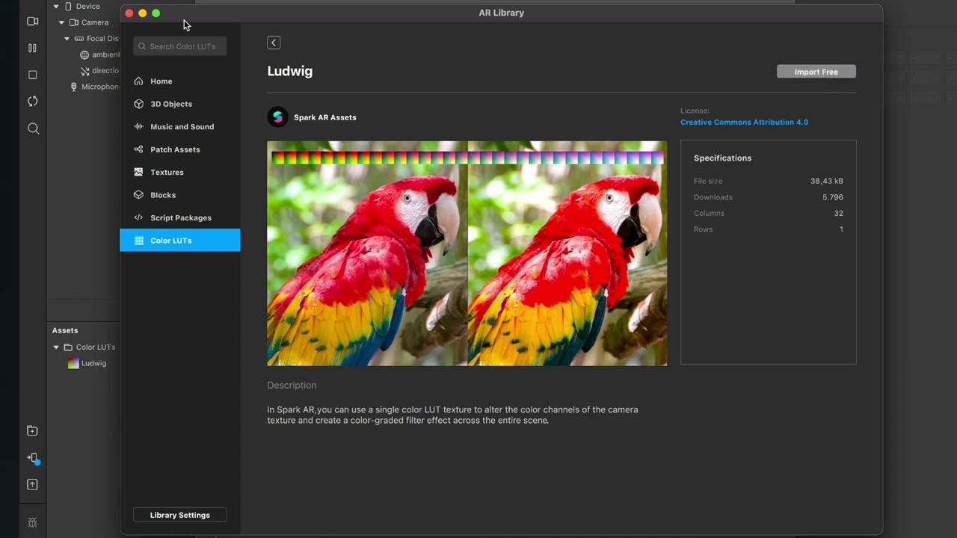
click(129, 14)
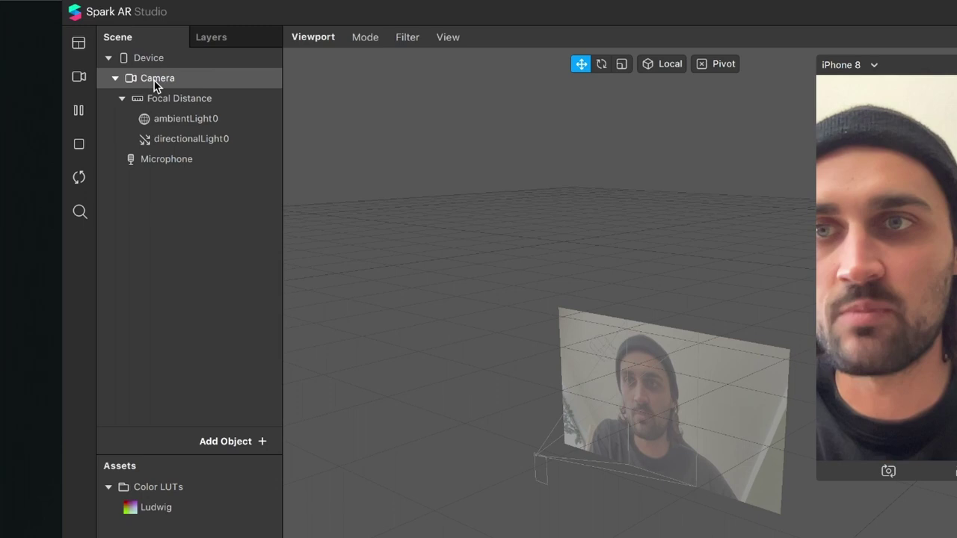
Enable Texture Extraction on the scene Camera to create cameraTexture0
click(155, 80)
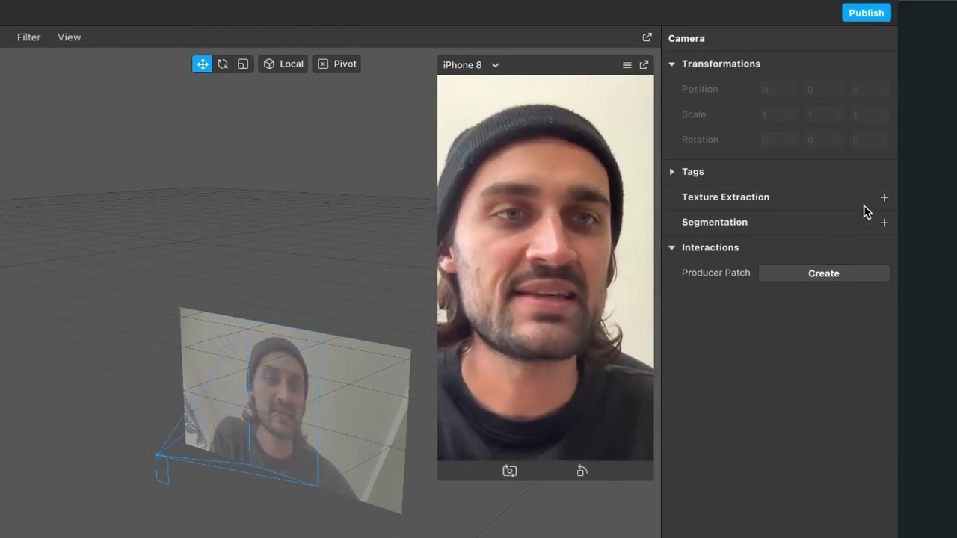
click(884, 198)
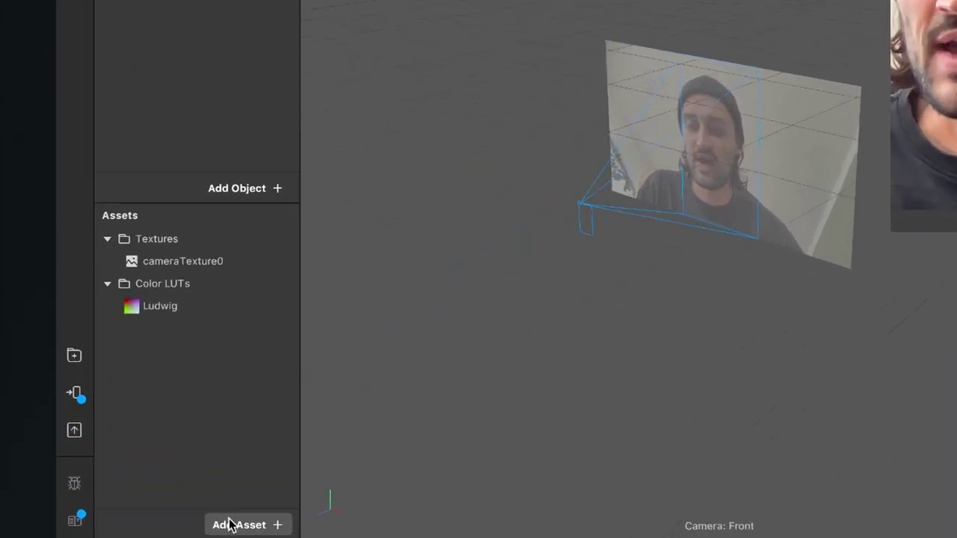
Add a new material and rename it from material0 to LUT
click(157, 528)
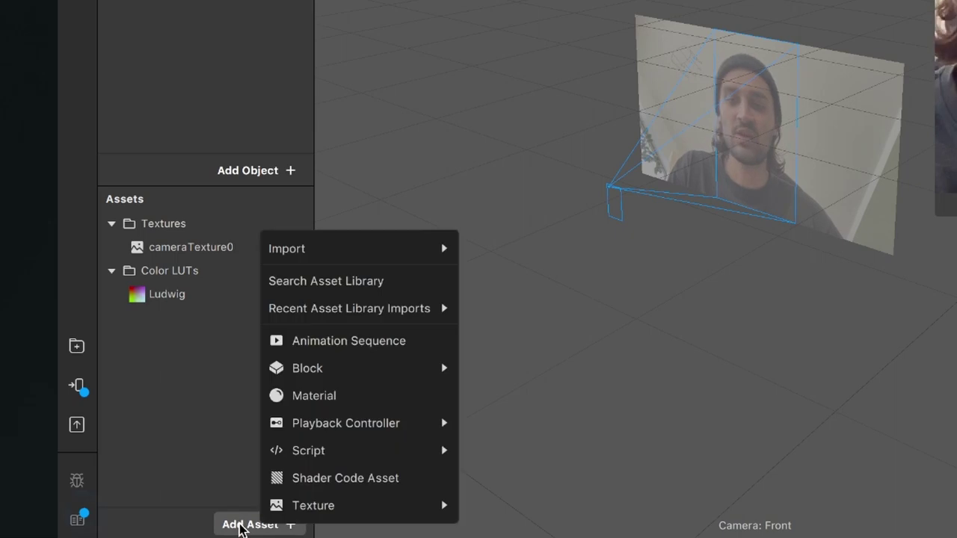
click(360, 408)
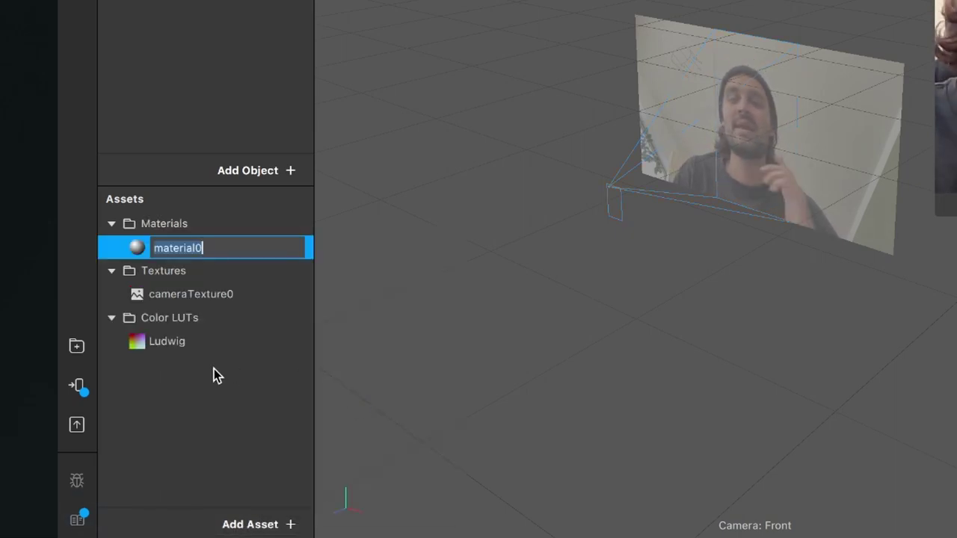
text(L)
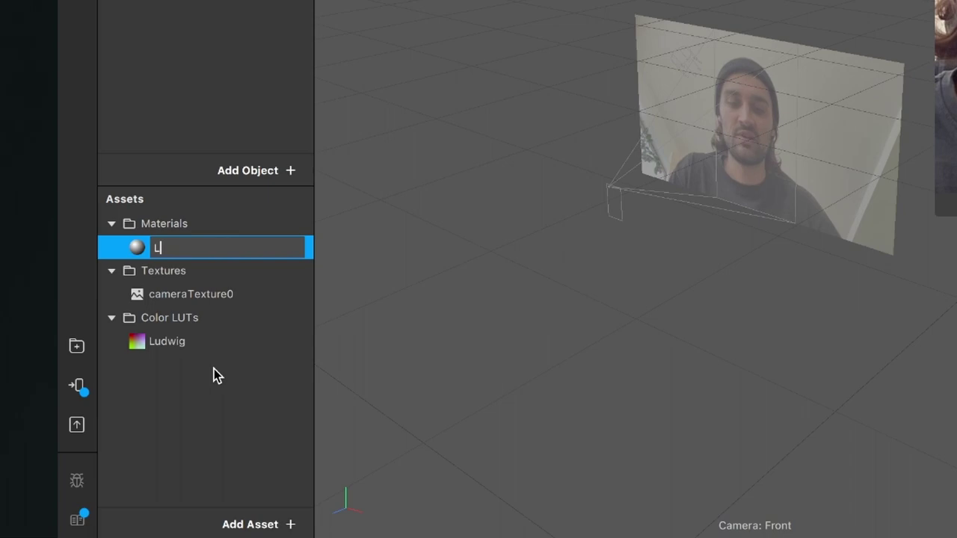
text(UT)
key(Return)
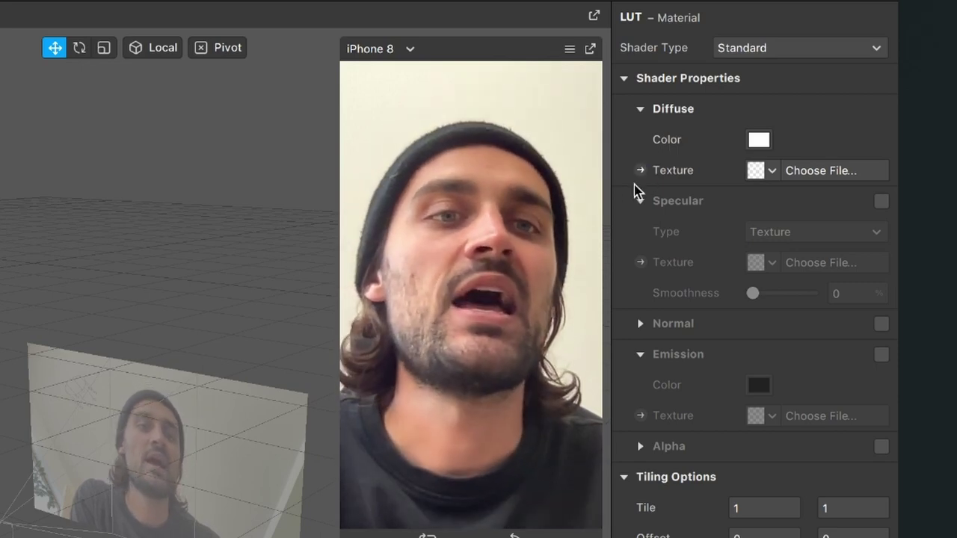
Create a LUT Diffuse Texture patch and position its node in the Patch Editor
click(640, 170)
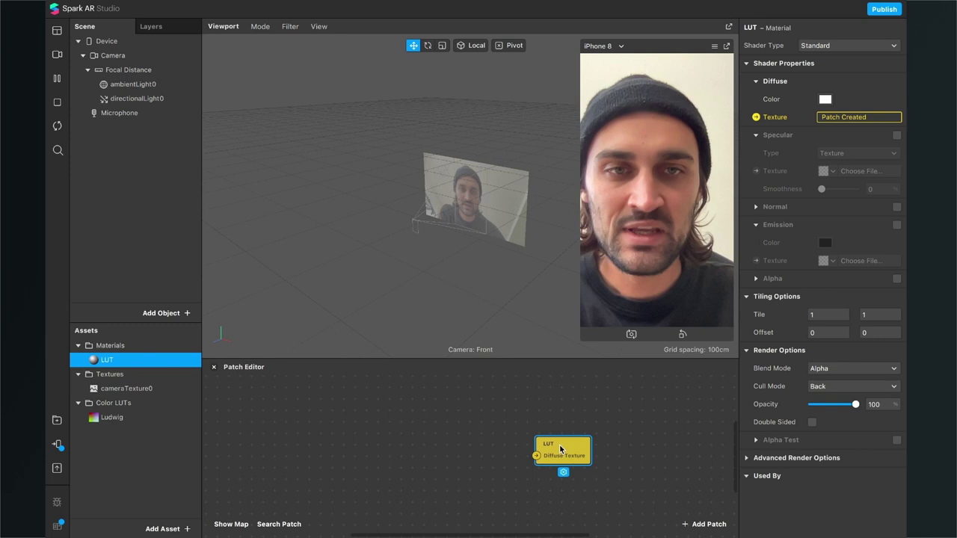
drag(560, 448, 597, 445)
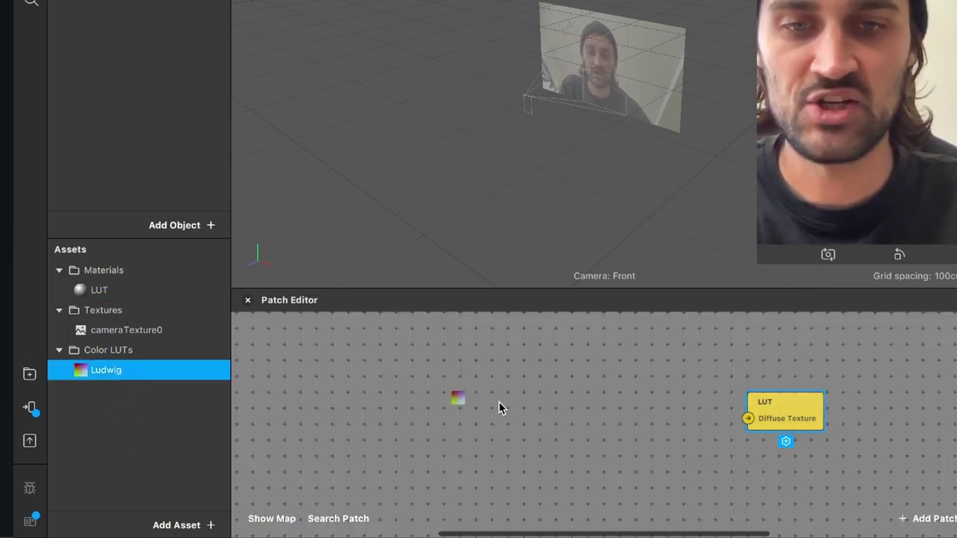
Add Ludwig with its colorLUTShader and cameraTexture0 to the graph, feeding LUT Diffuse Texture
drag(117, 379, 498, 401)
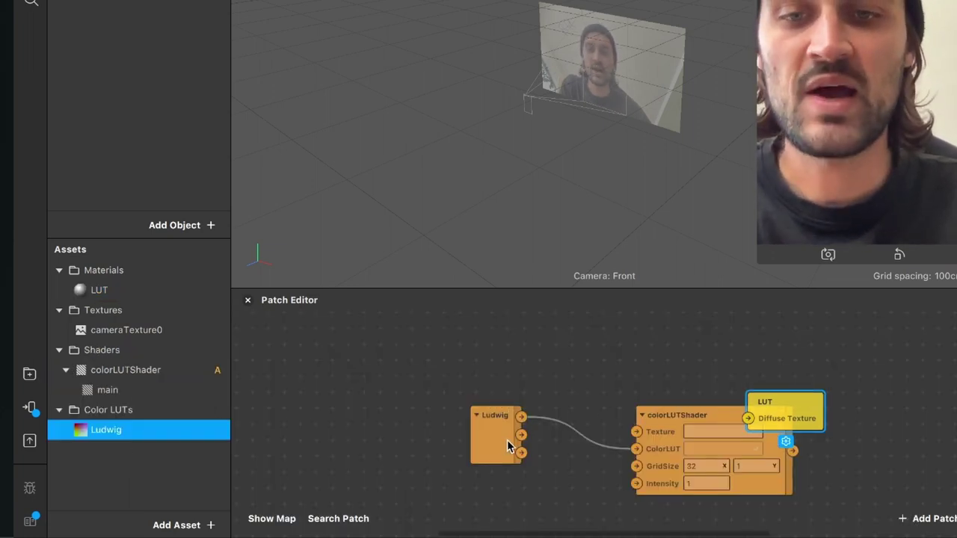
drag(722, 406, 590, 367)
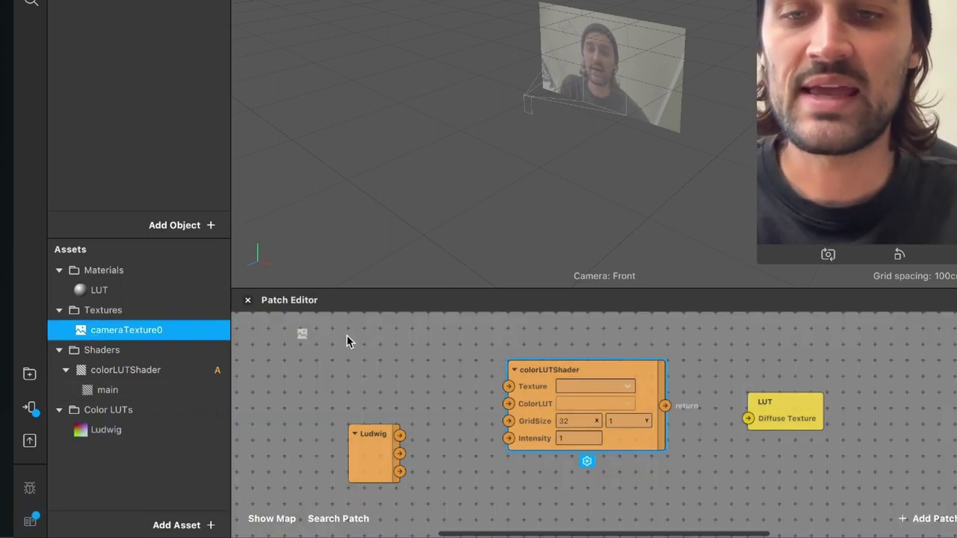
drag(119, 337, 357, 347)
scroll(386, 360, up, 2)
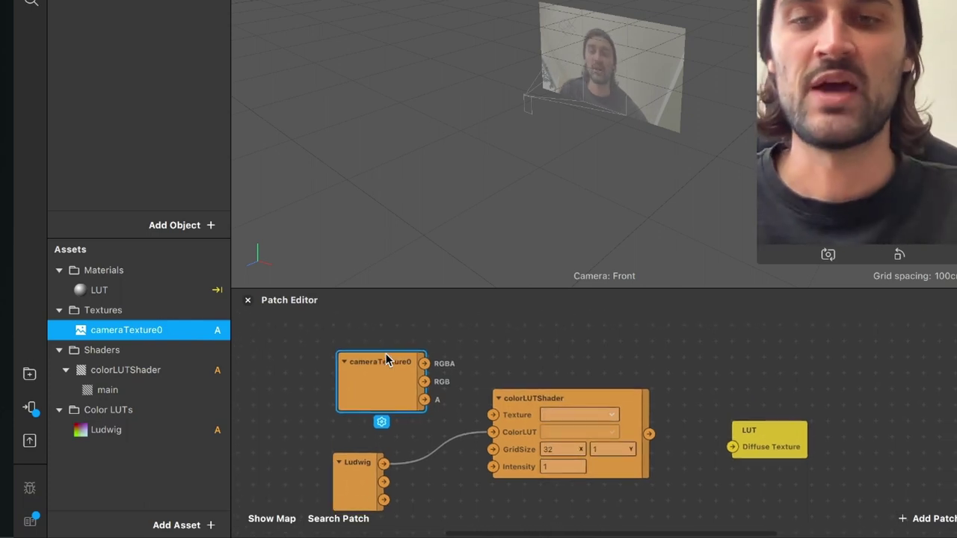
scroll(371, 394, down, 2)
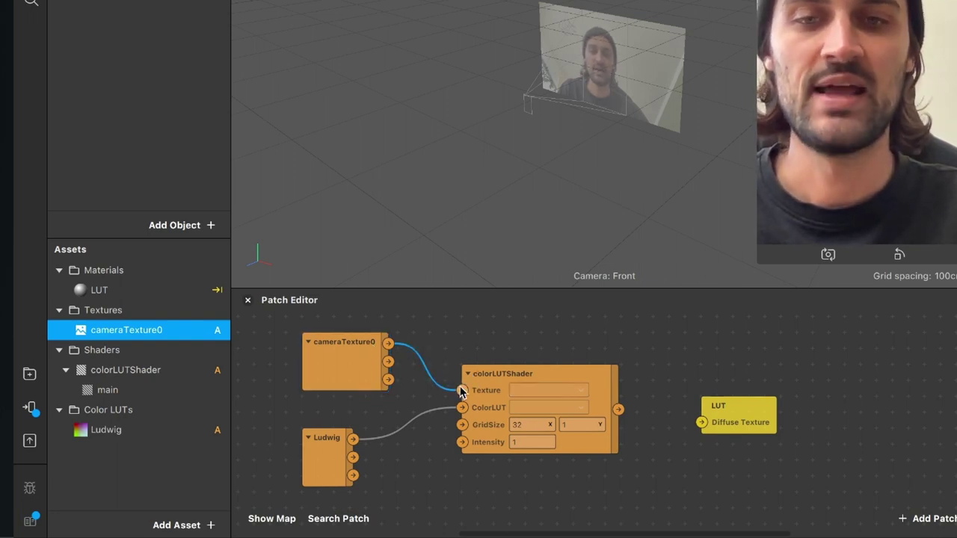
scroll(486, 411, down, 3)
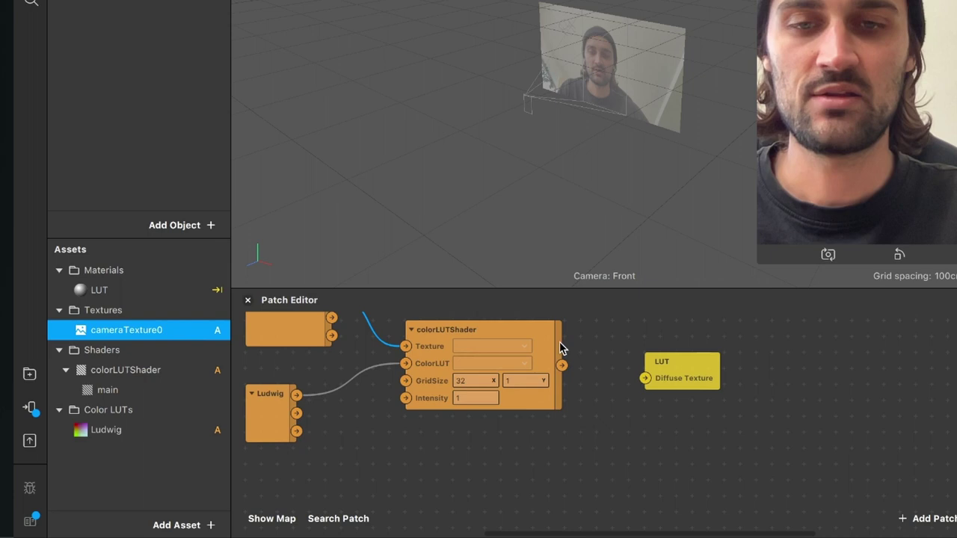
drag(548, 340, 563, 355)
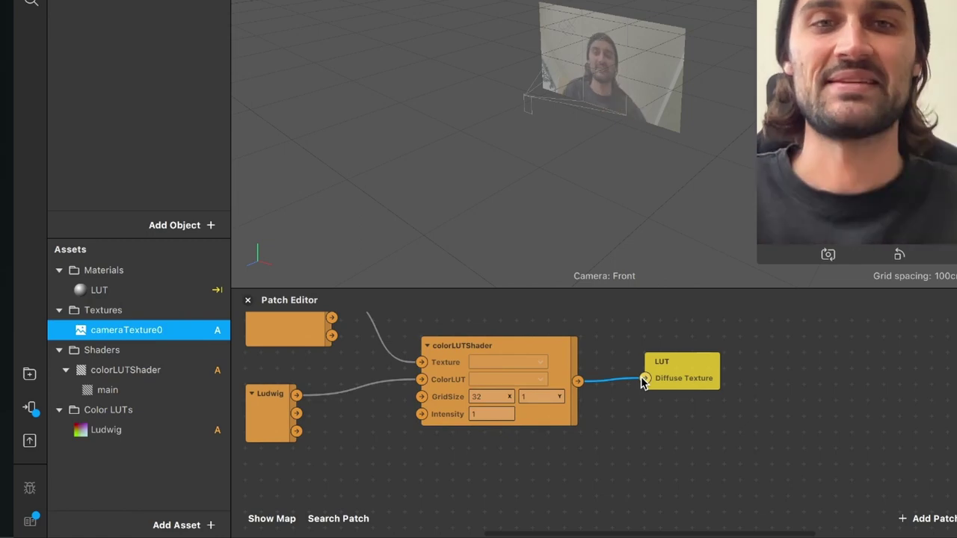
Insert a Rectangle in a new canvas and rename it from rectangle0 to LUT
click(662, 376)
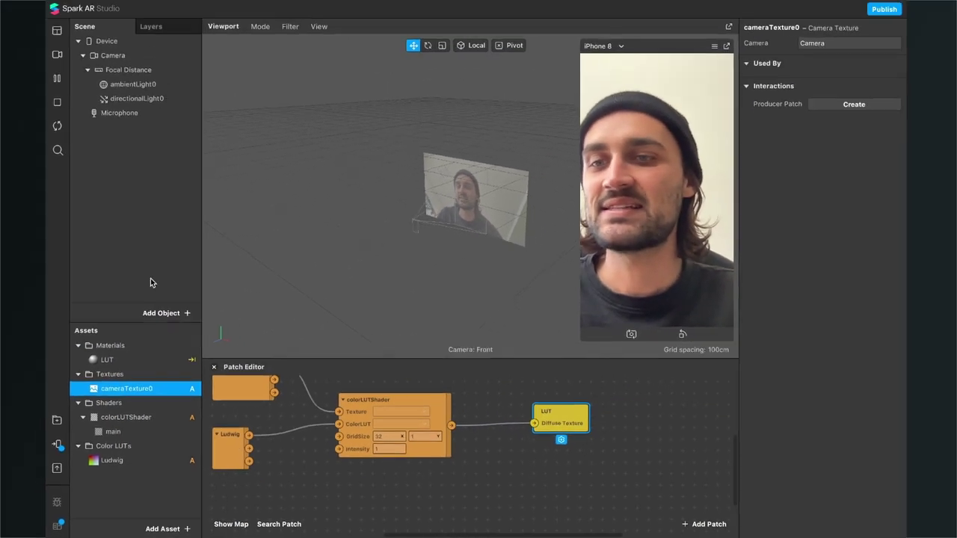
click(176, 313)
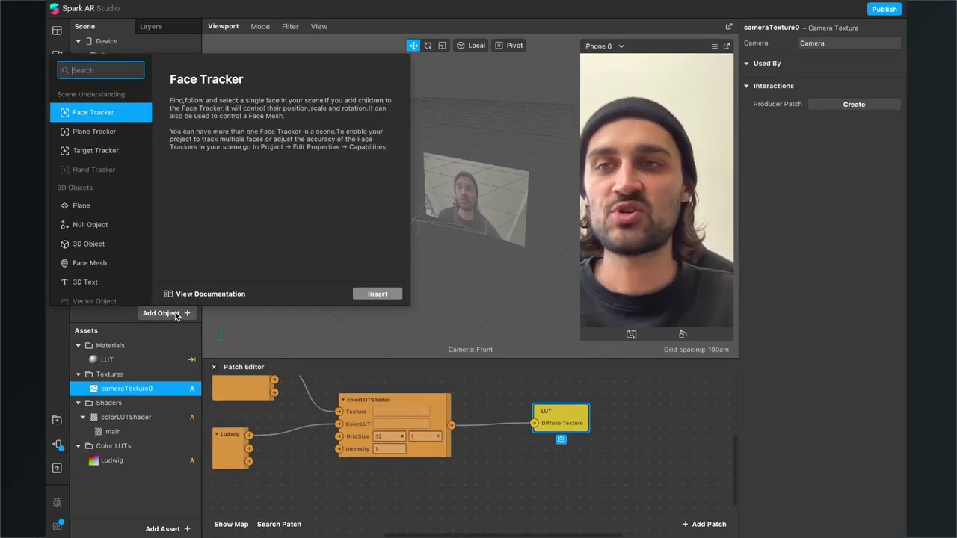
text(rec)
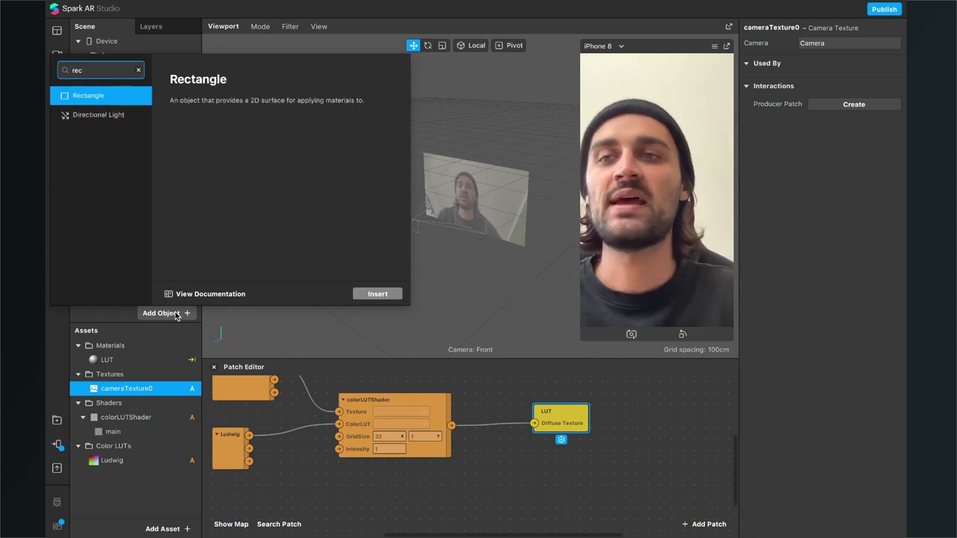
key(Return)
text(LUT)
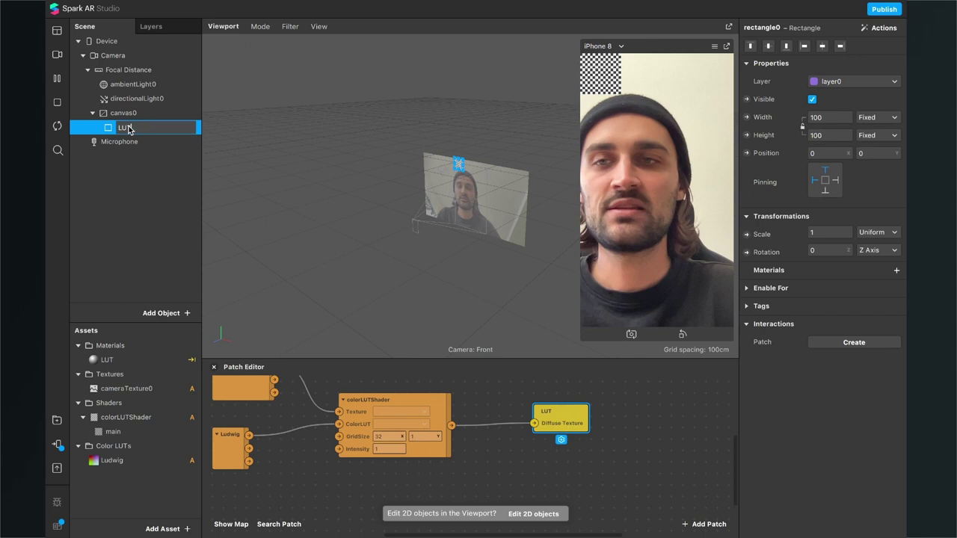
key(Return)
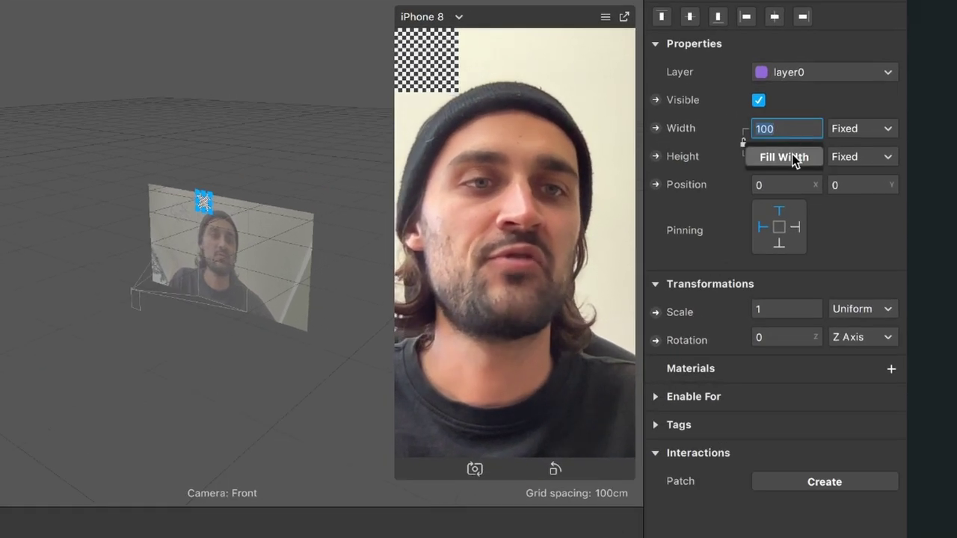
Set the LUT rectangle to Fill Width and Fill Height and assign the LUT material
click(833, 133)
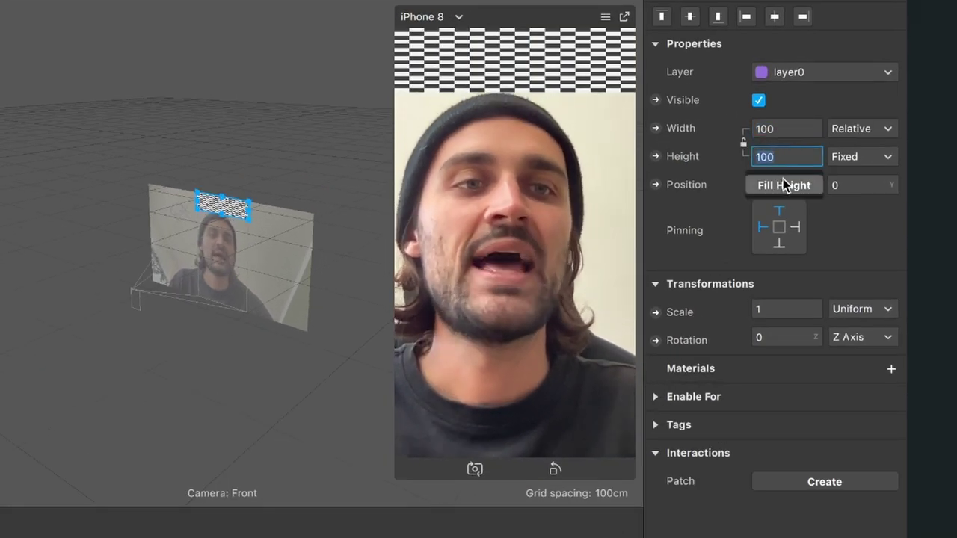
click(783, 180)
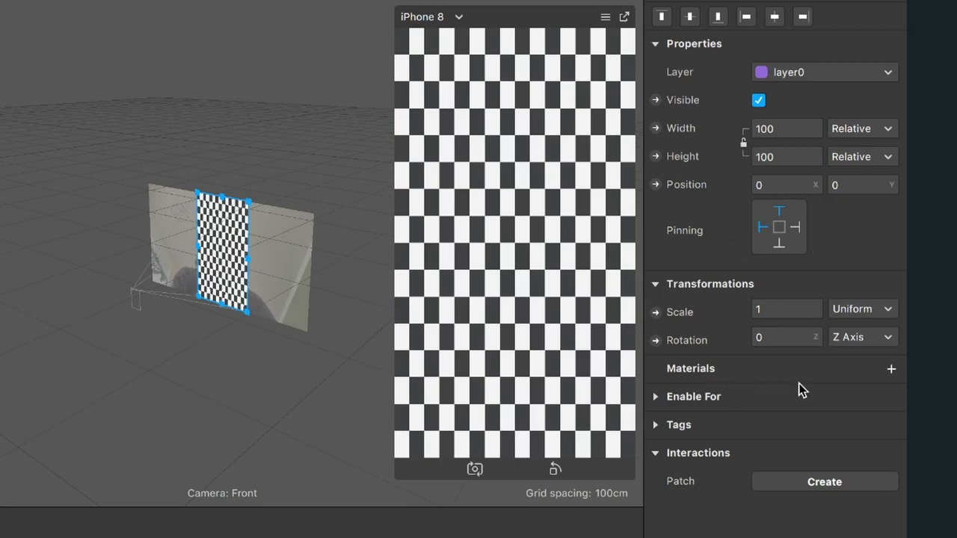
click(891, 370)
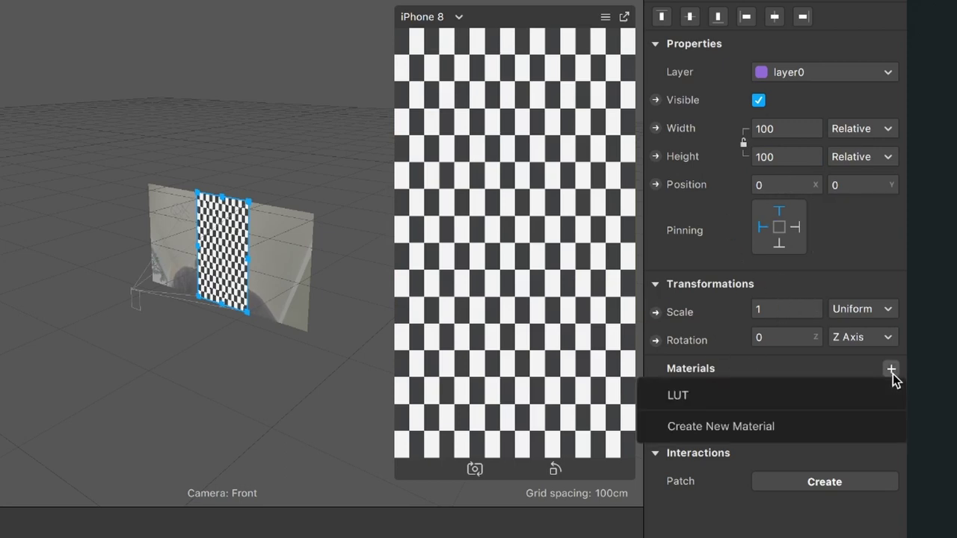
click(856, 396)
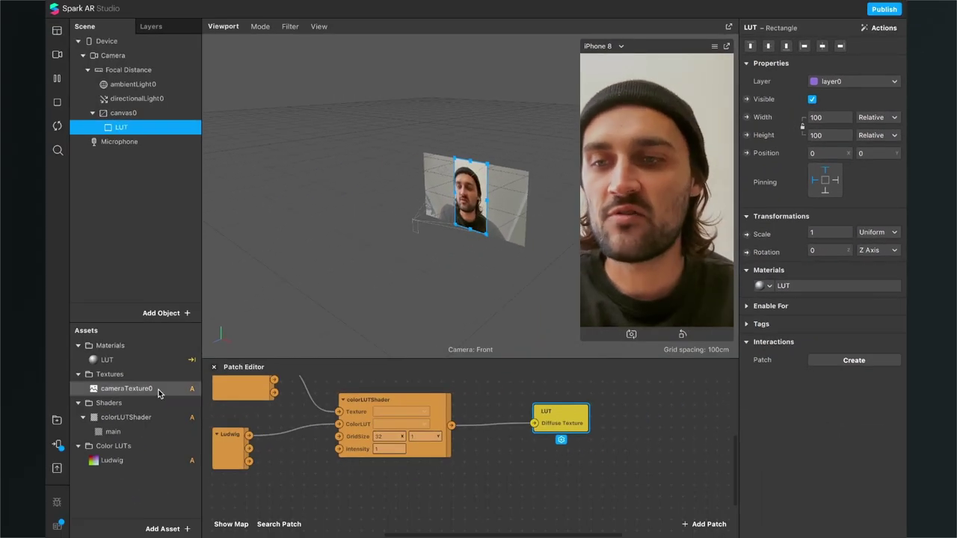
click(119, 362)
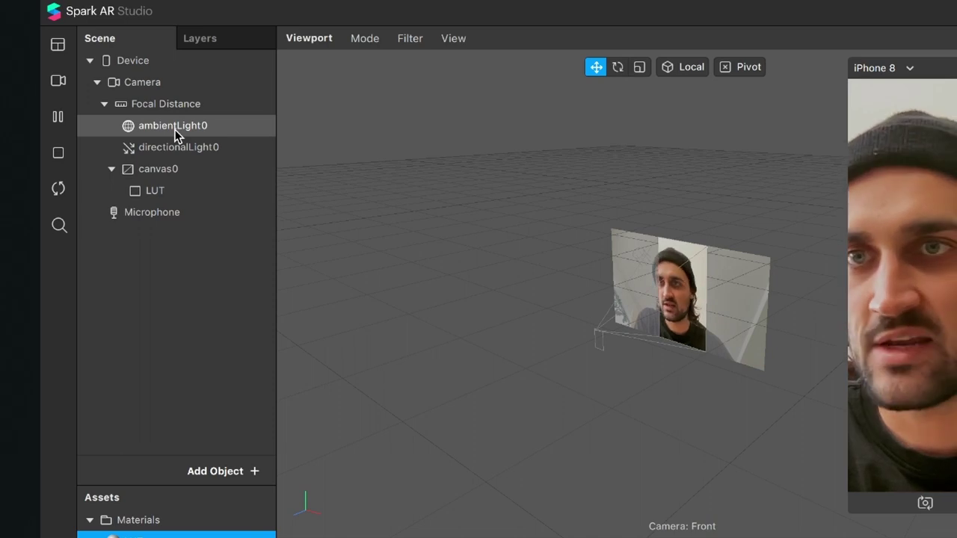
Raise ambientLight0's Intensity slider from 20 to 41
click(176, 133)
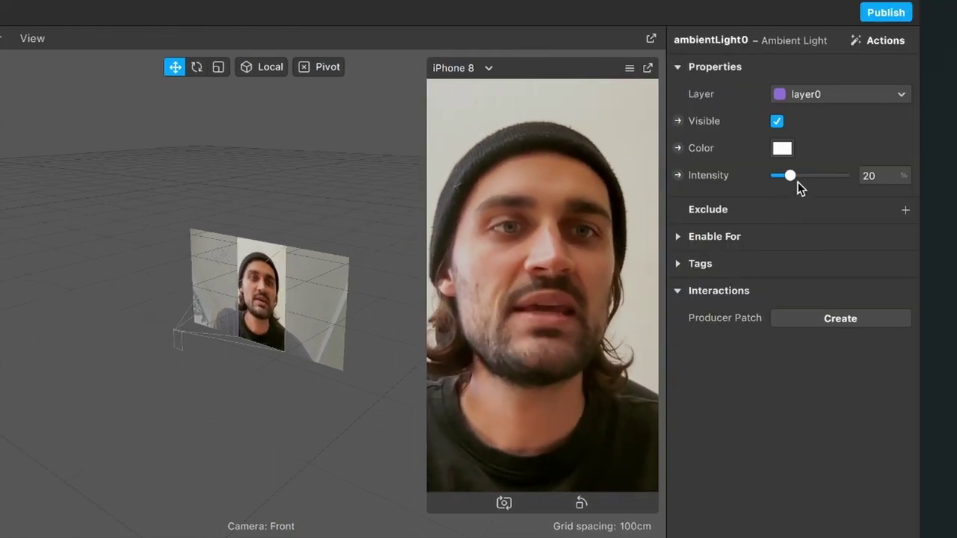
mouse_move(791, 179)
mouse_down()
mouse_move(816, 177)
mouse_move(790, 175)
mouse_move(813, 176)
mouse_move(803, 175)
mouse_up()
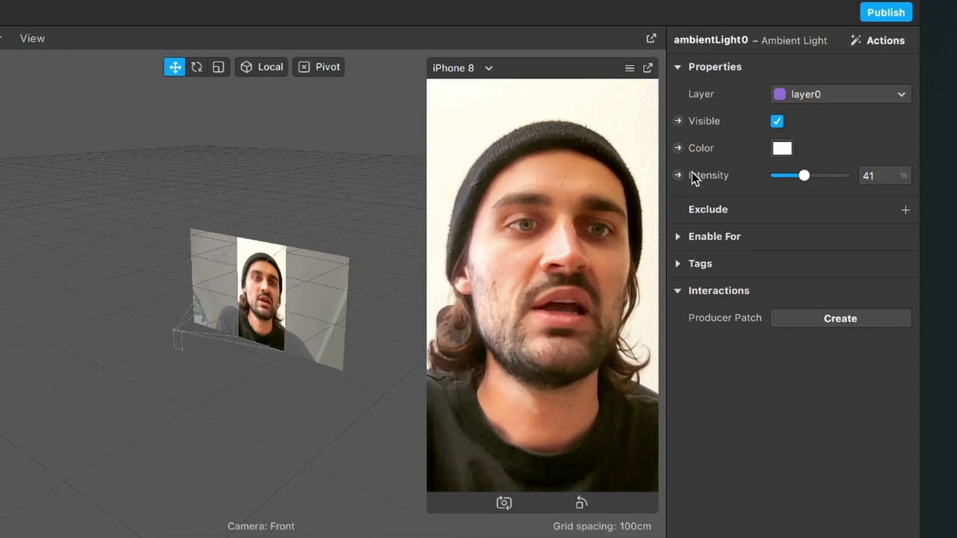
Create an ambientLight0 Intensity patch, move it into open space, and enter its intensity value
click(677, 175)
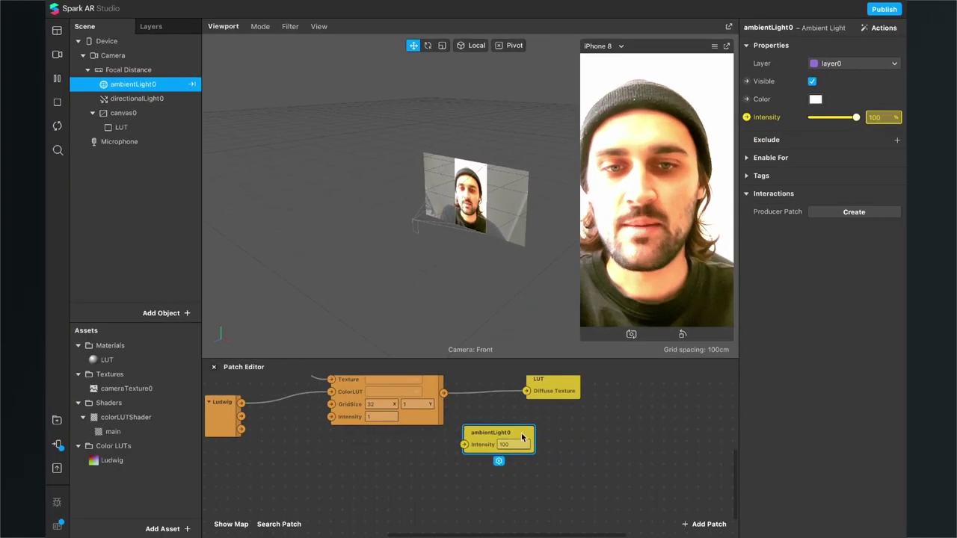
drag(516, 432, 551, 459)
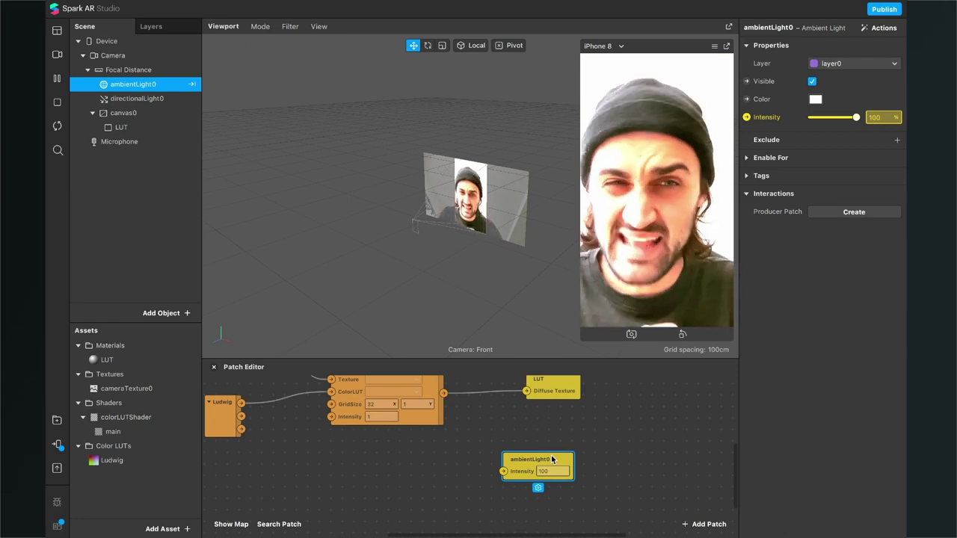
click(552, 467)
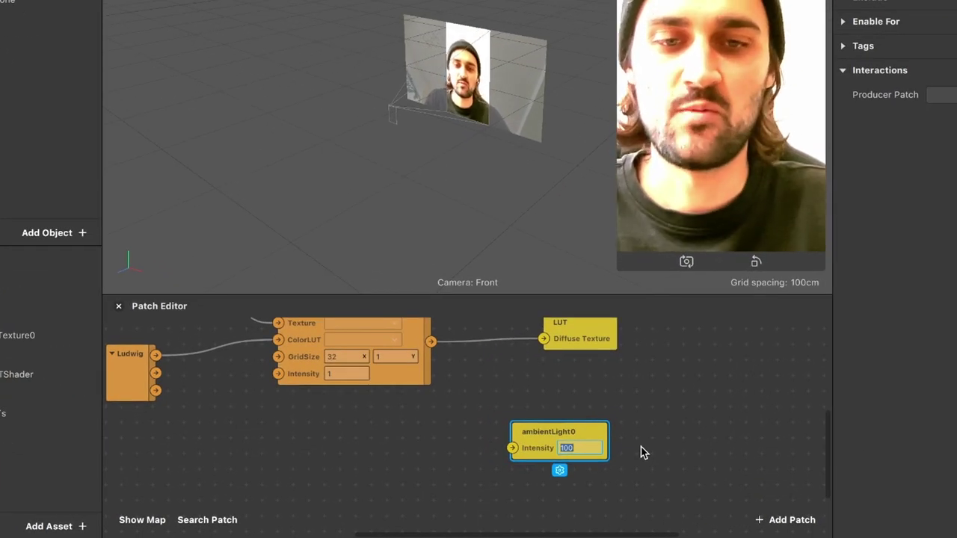
text(20)
key(Return)
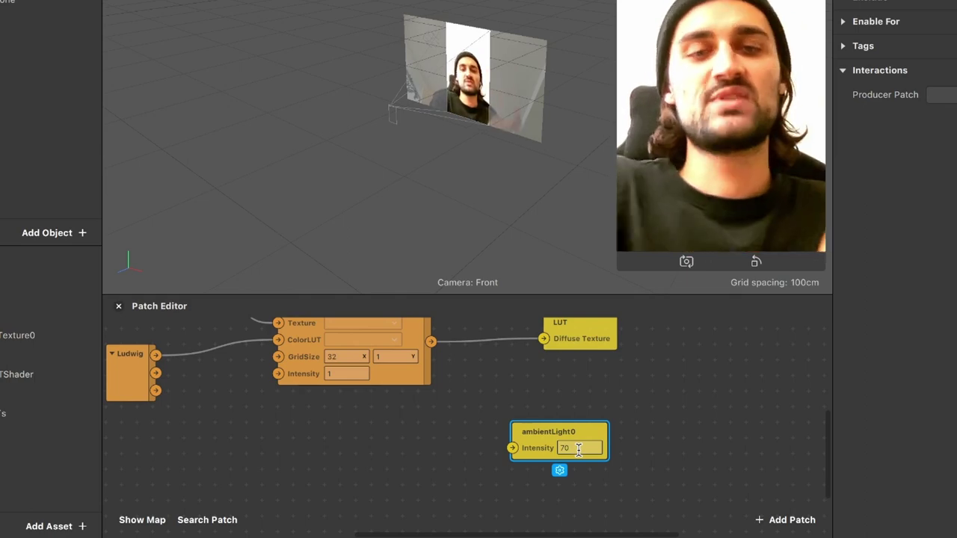
scroll(704, 441, down, 3)
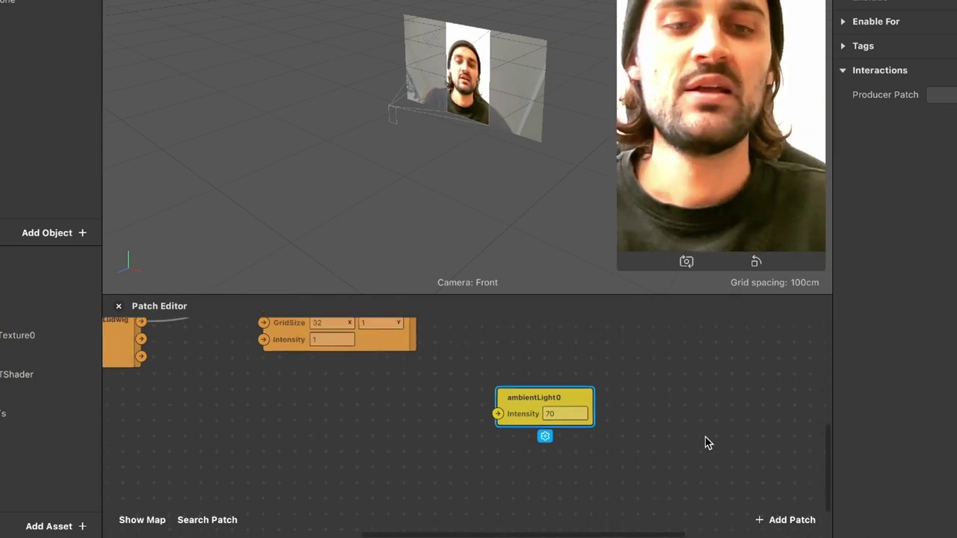
Add a To Range patch and place it left of the ambientLight0 patch
click(804, 525)
text(to)
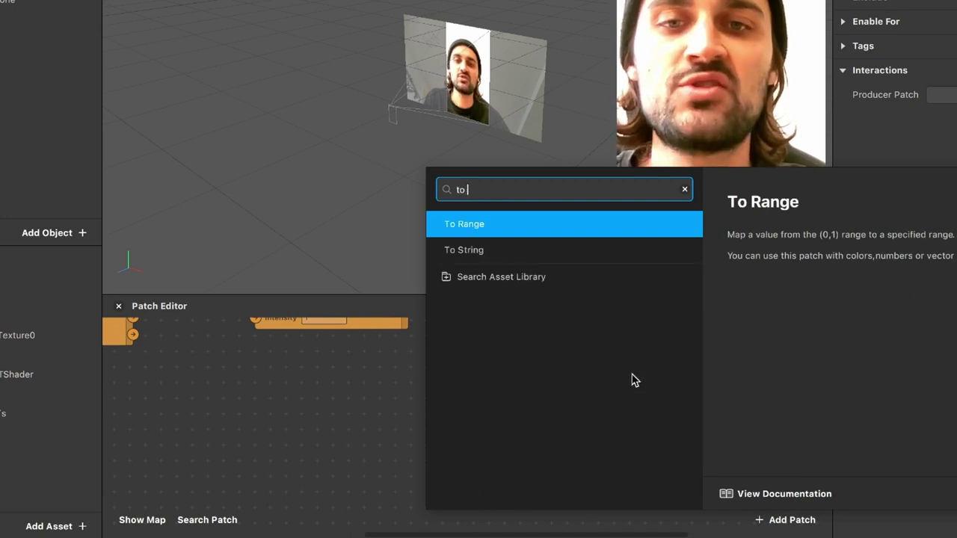
key(Return)
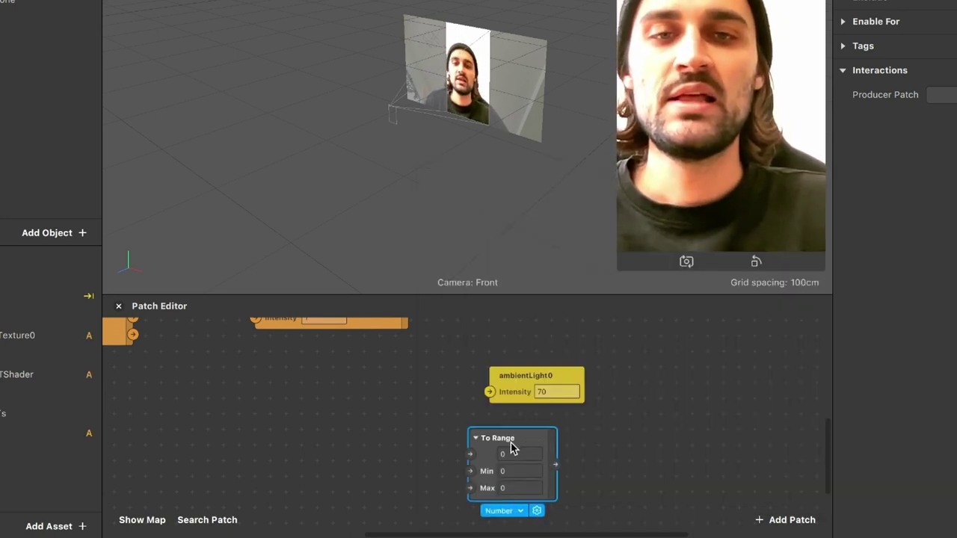
drag(513, 447, 360, 383)
drag(503, 390, 506, 437)
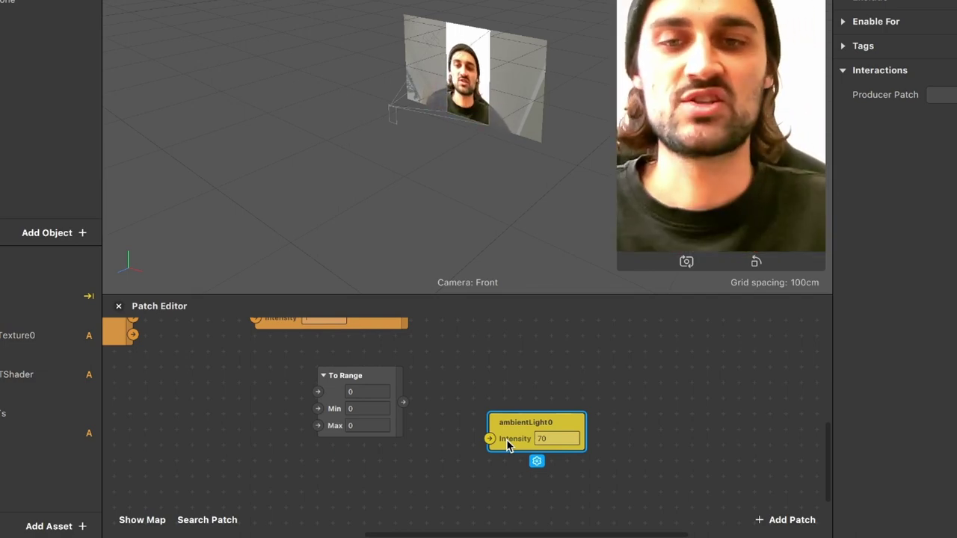
scroll(367, 407, up, 3)
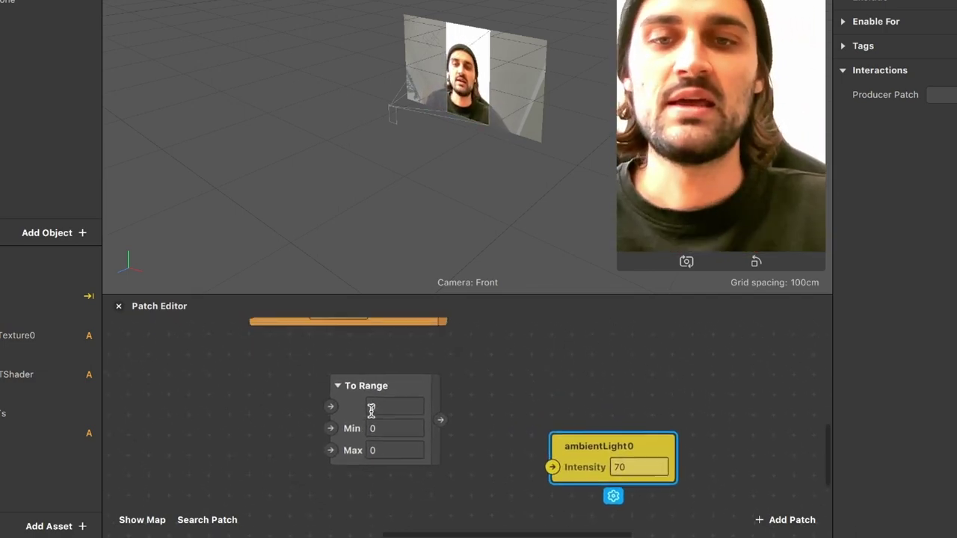
Give To Range Min 20 and Max 70, wired into ambientLight0's Intensity
click(391, 426)
text(20)
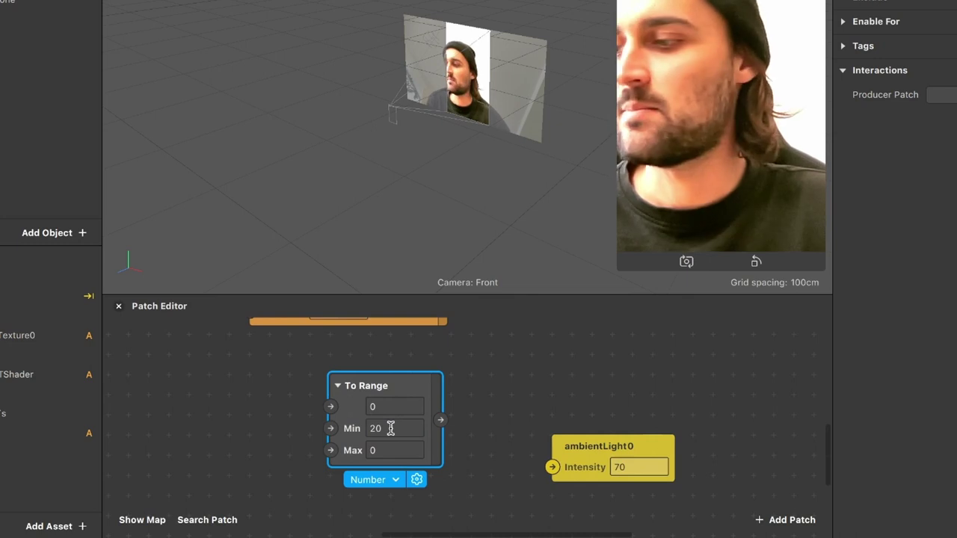
key(BackSpace)
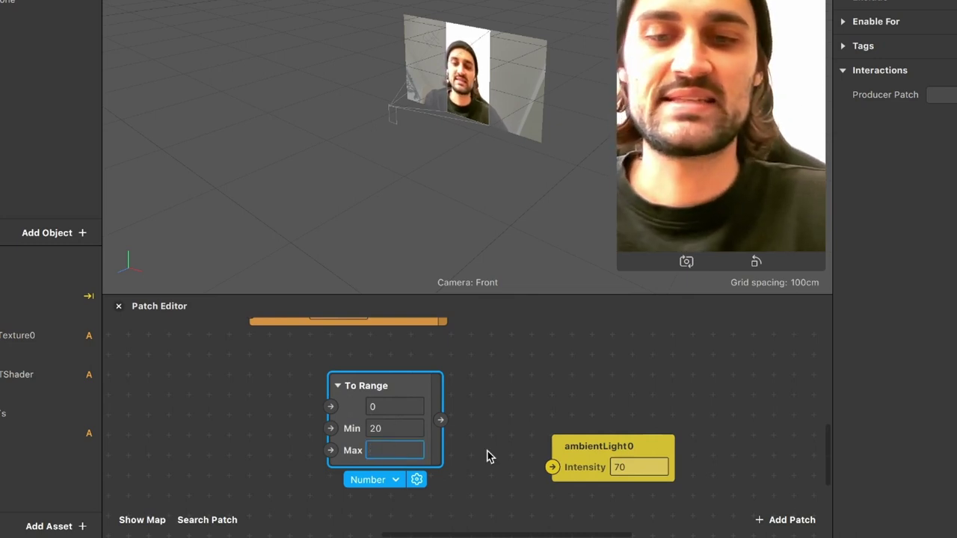
text(70)
drag(430, 389, 438, 440)
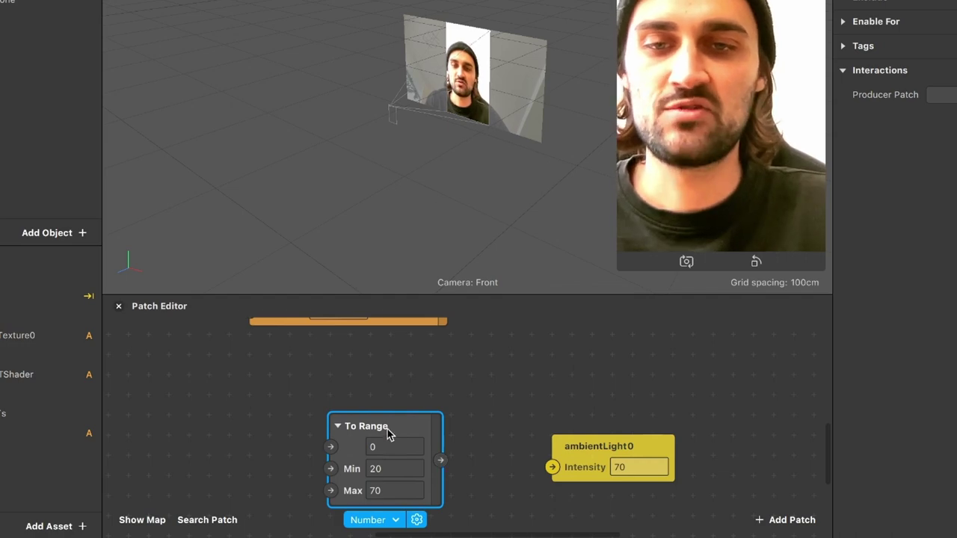
scroll(387, 433, down, 3)
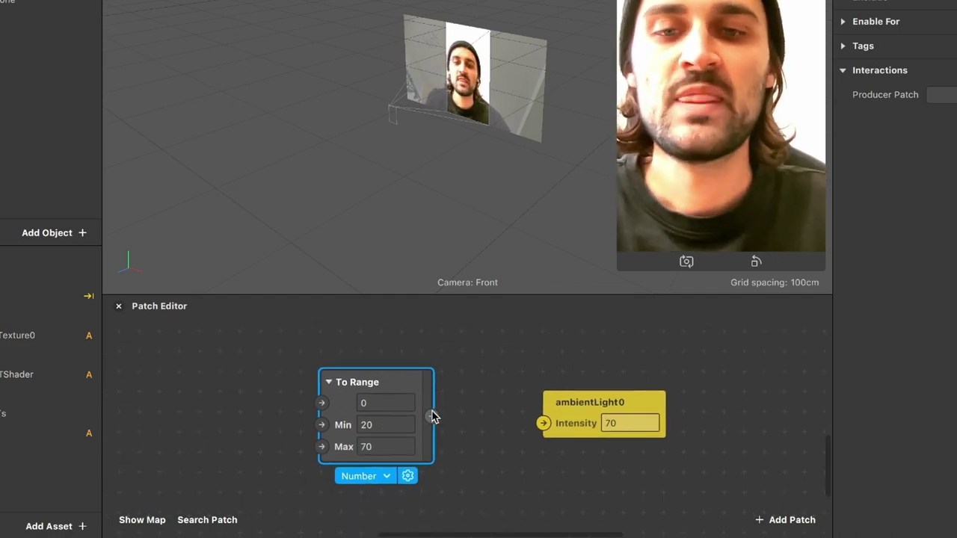
mouse_move(432, 419)
mouse_down()
mouse_move(547, 423)
mouse_move(602, 389)
mouse_up()
scroll(453, 421, left, 2)
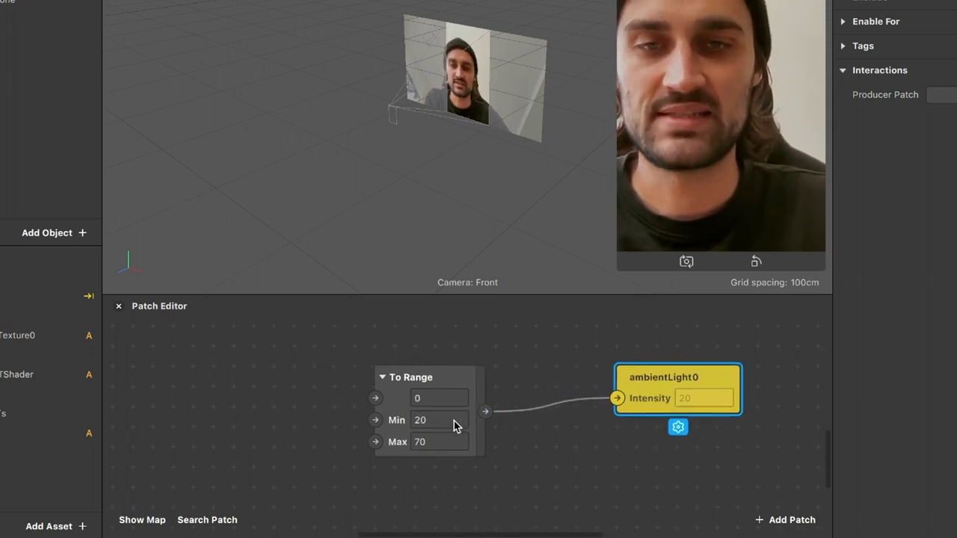
scroll(454, 421, down, 3)
scroll(465, 376, right, 1)
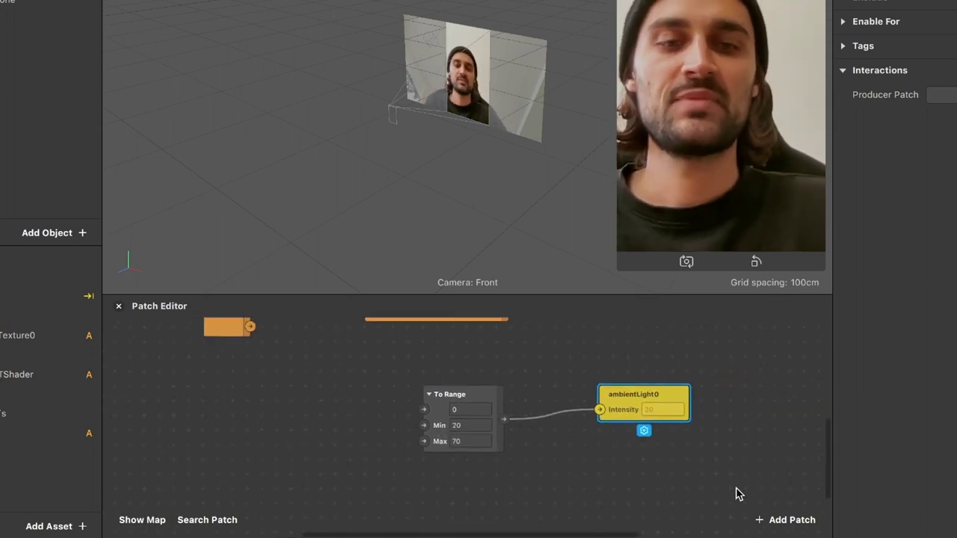
Add a Slider UI patch left of To Range and make it visible
click(794, 518)
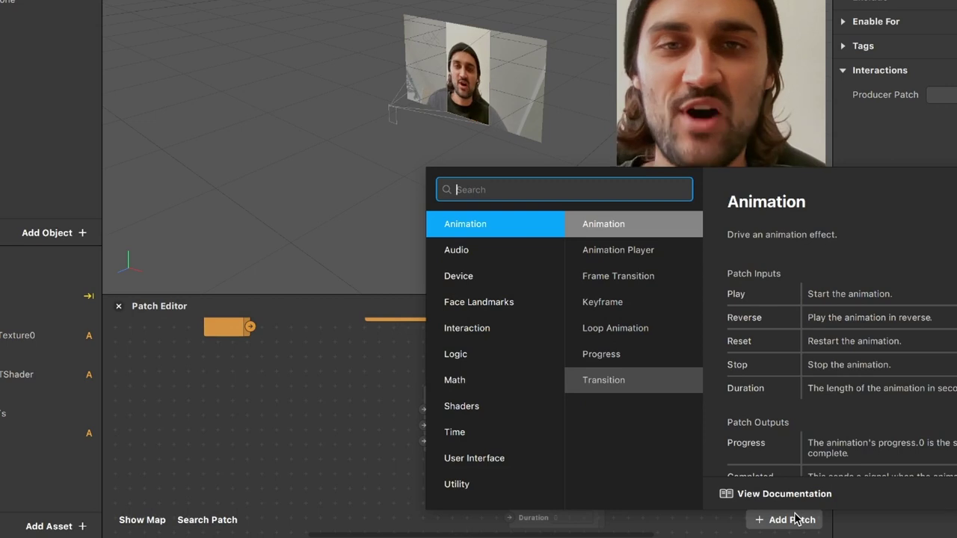
text(sli)
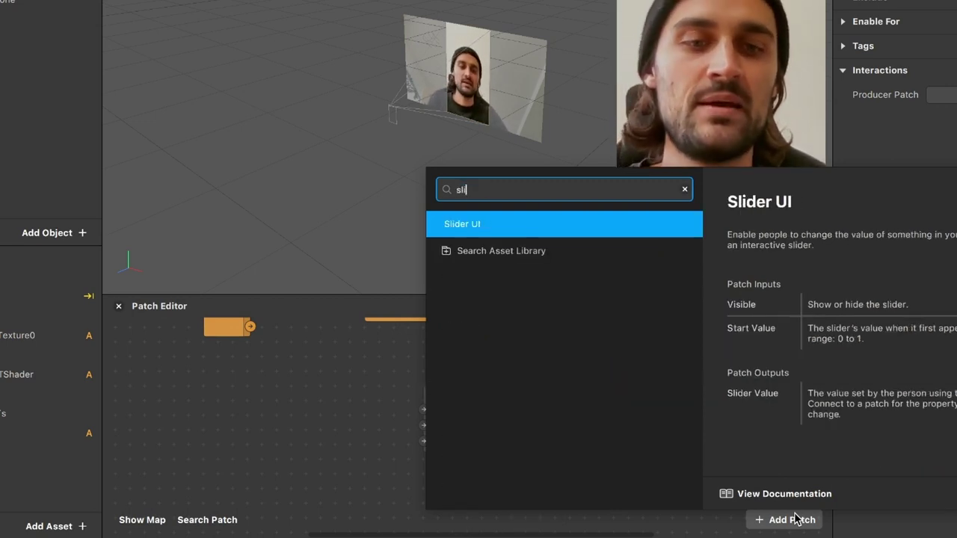
key(Return)
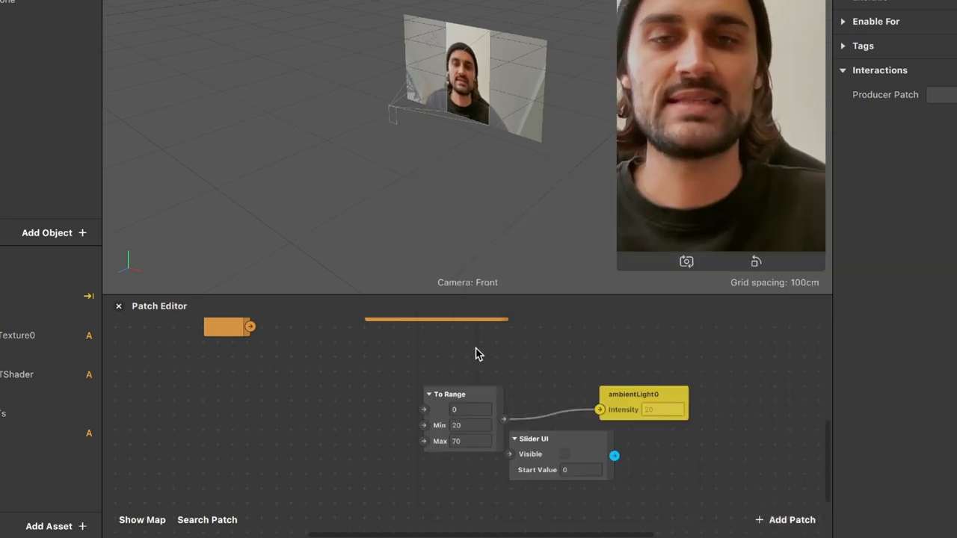
drag(566, 436, 302, 416)
scroll(302, 404, up, 3)
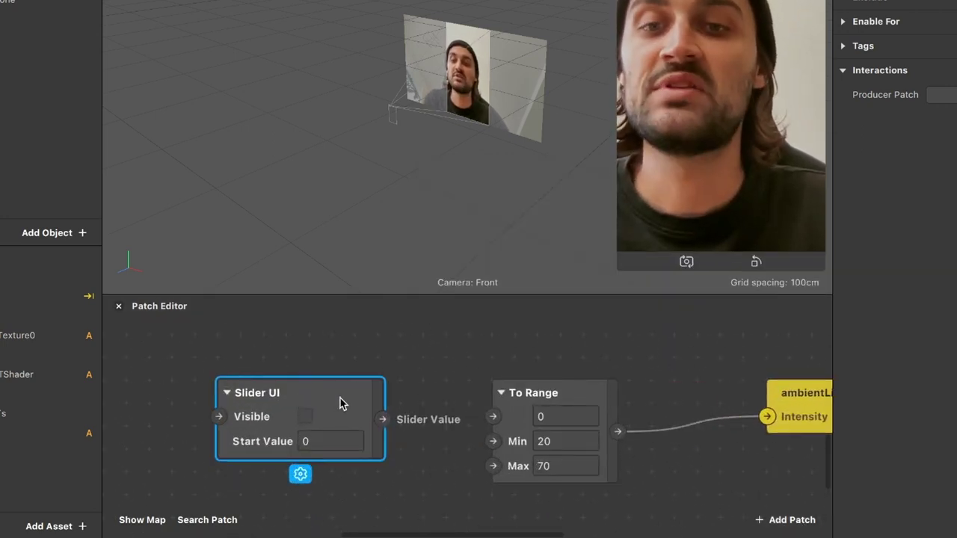
click(305, 417)
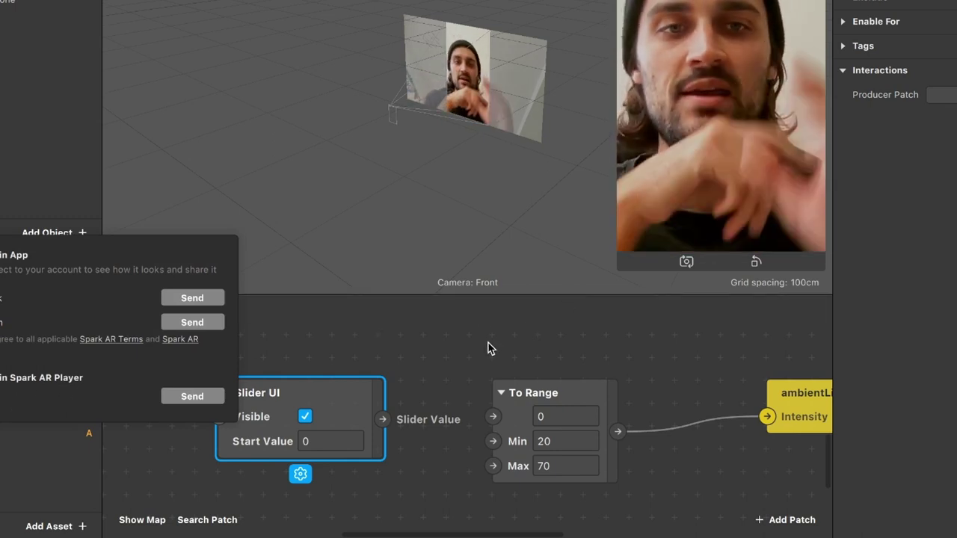
Set the slider's Start Value to 0,5 and wire Slider Value into To Range's first input
click(420, 384)
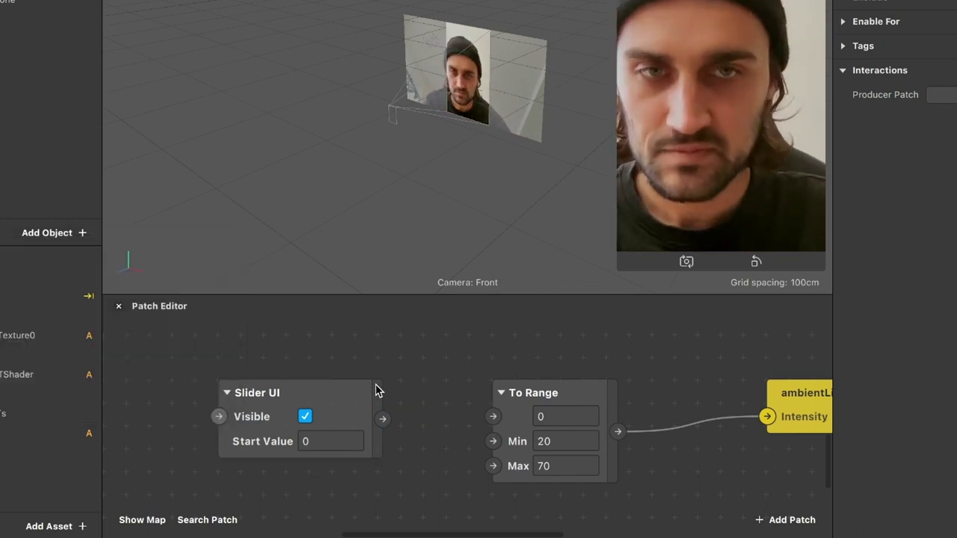
click(349, 427)
text(,5)
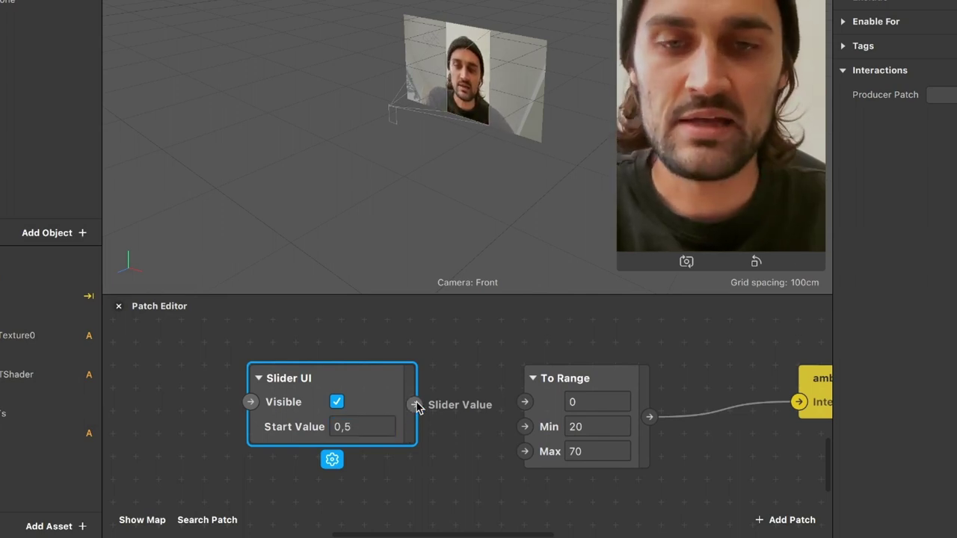
drag(415, 404, 524, 402)
scroll(477, 445, right, 2)
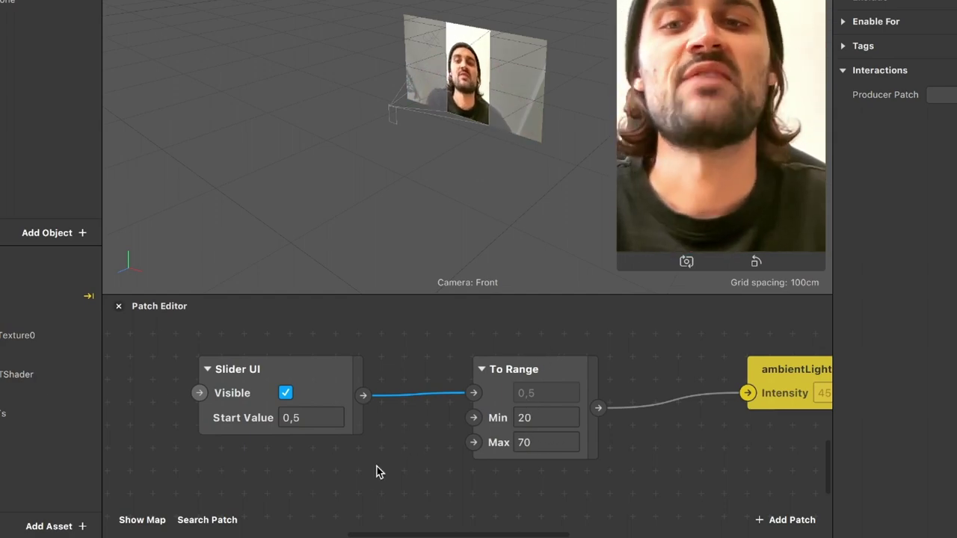
scroll(352, 472, left, 2)
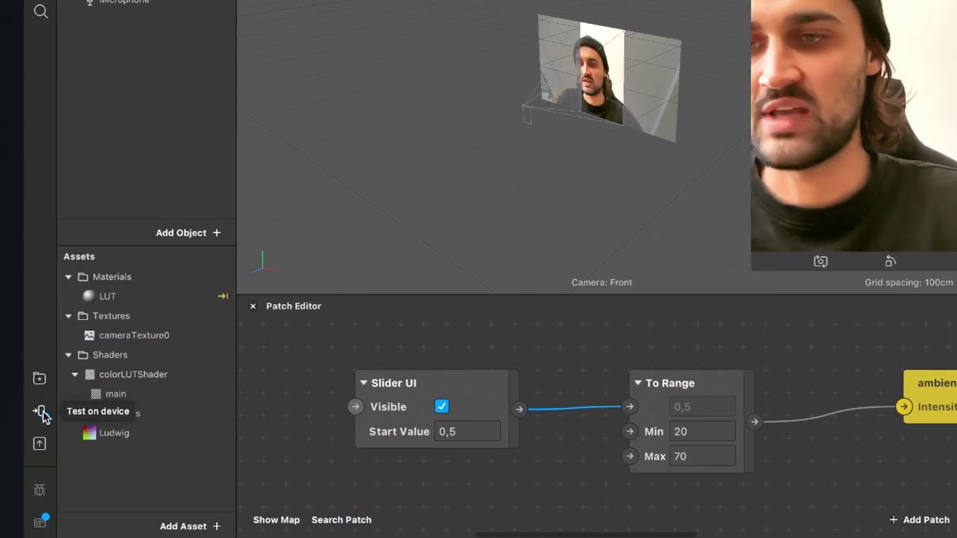
Send the effect to the iPhone via Spark AR Player, then return to the Patch Editor
click(41, 412)
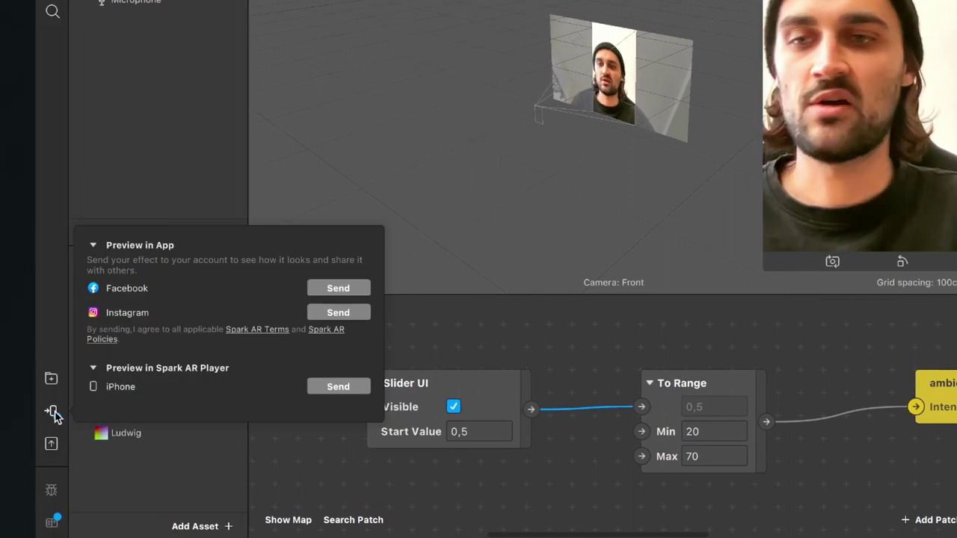
click(320, 386)
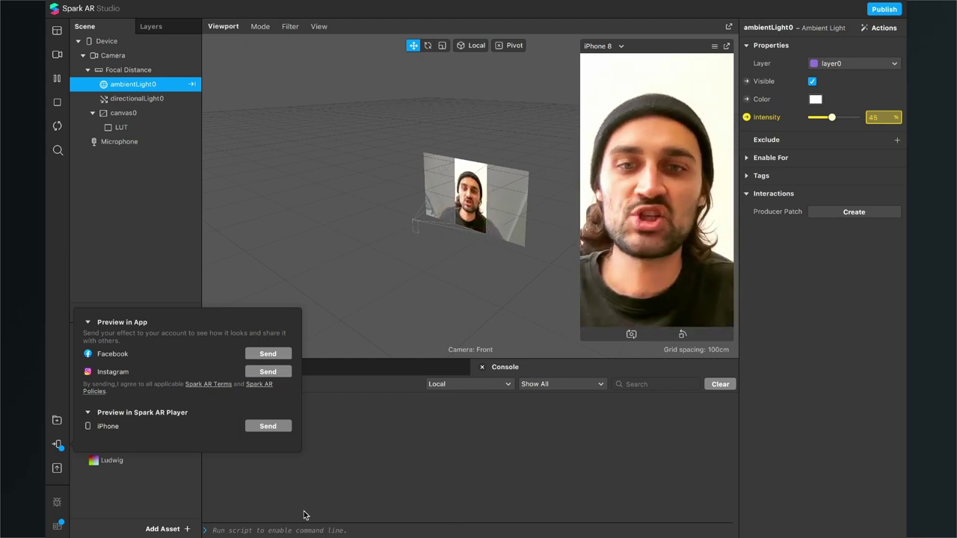
click(387, 318)
click(294, 364)
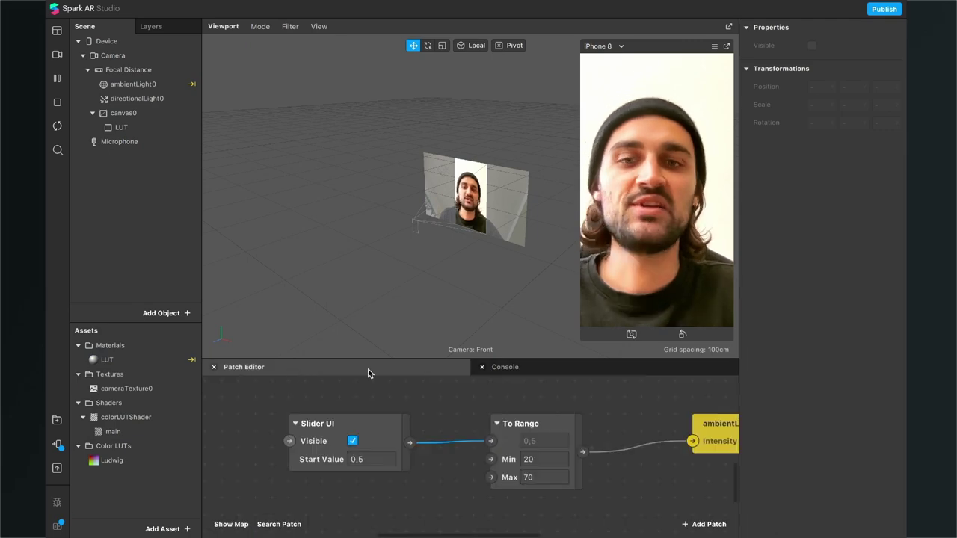